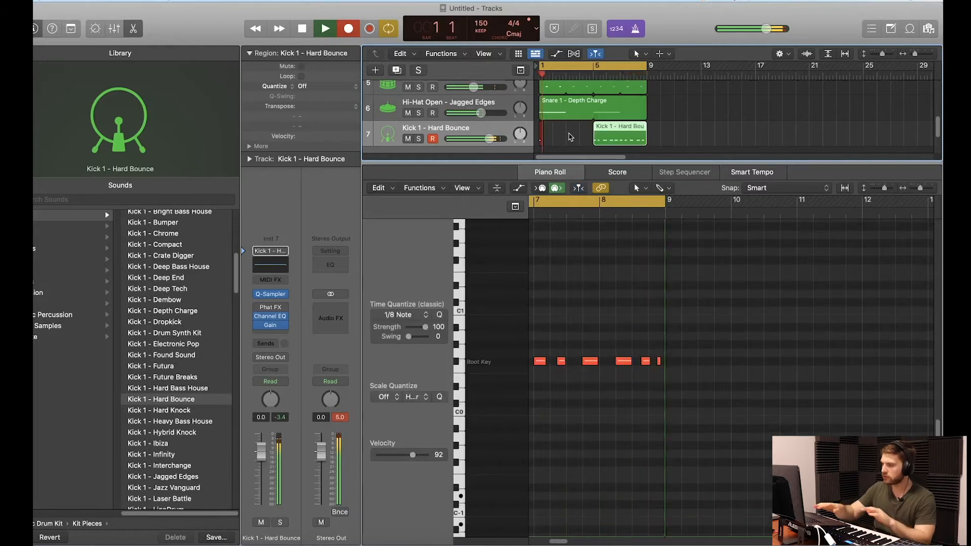
Finish recording the new kick pattern, set all its notes to velocity 81, and loop the region through bar 9.
{"action": "key", "text": "space"}
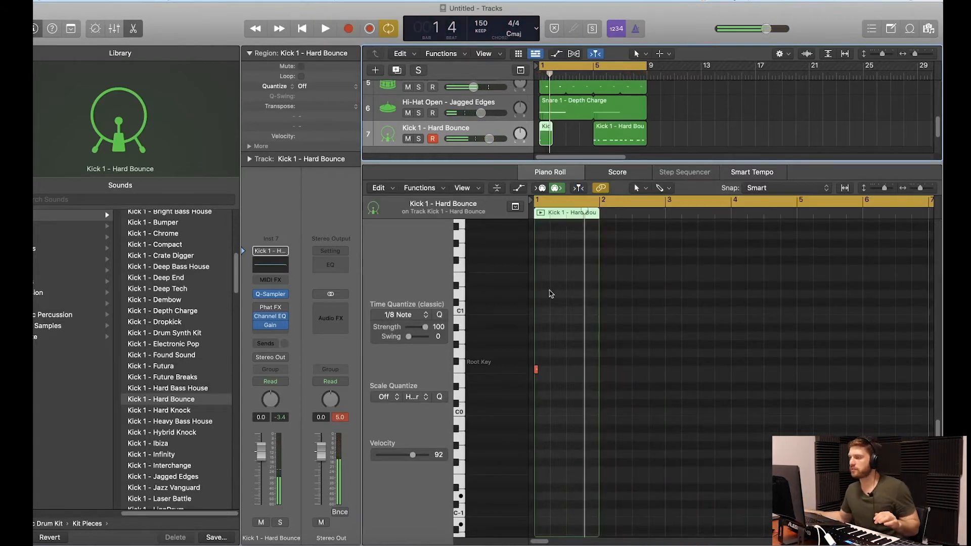
{"action": "left_click", "coordinate": [638, 188]}
{"action": "key", "text": "Escape"}
{"action": "key", "text": "super+a"}
{"action": "left_click", "coordinate": [629, 327]}
{"action": "left_click_drag", "start_coordinate": [549, 318], "coordinate": [799, 418]}
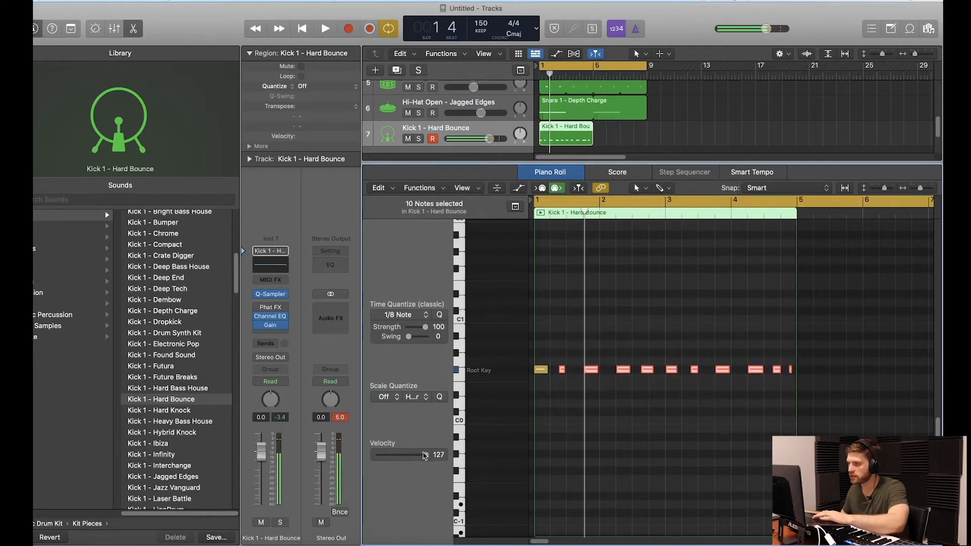
{"action": "left_click_drag", "start_coordinate": [424, 456], "coordinate": [409, 456]}
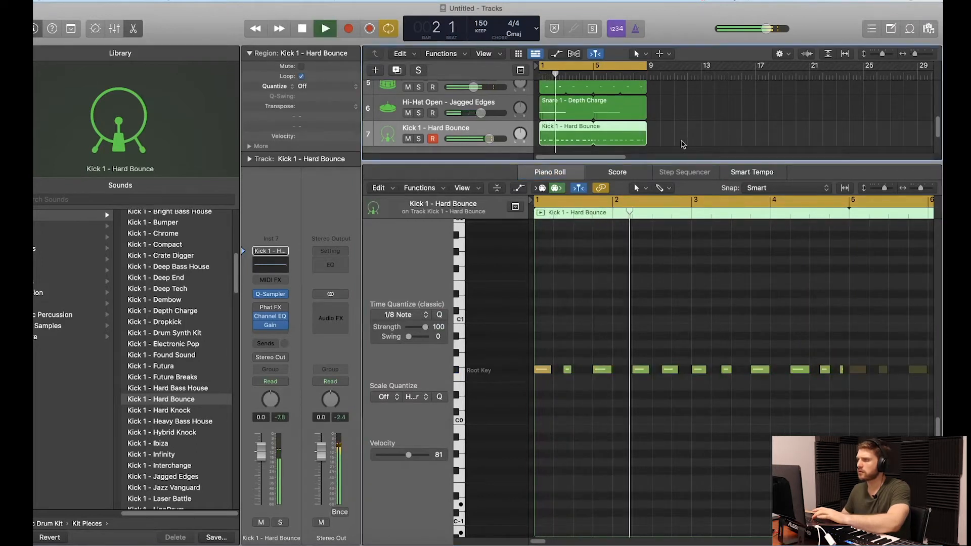
Stop playback and add an Overdrive effect after Gain on the Kick 1 - Hard Bounce channel.
{"action": "key", "text": "space"}
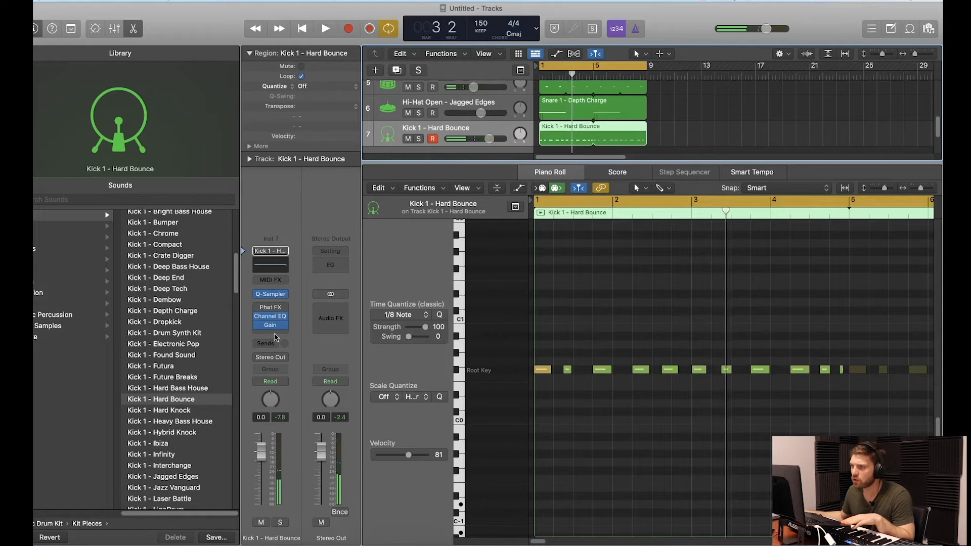
{"action": "left_click", "coordinate": [276, 337]}
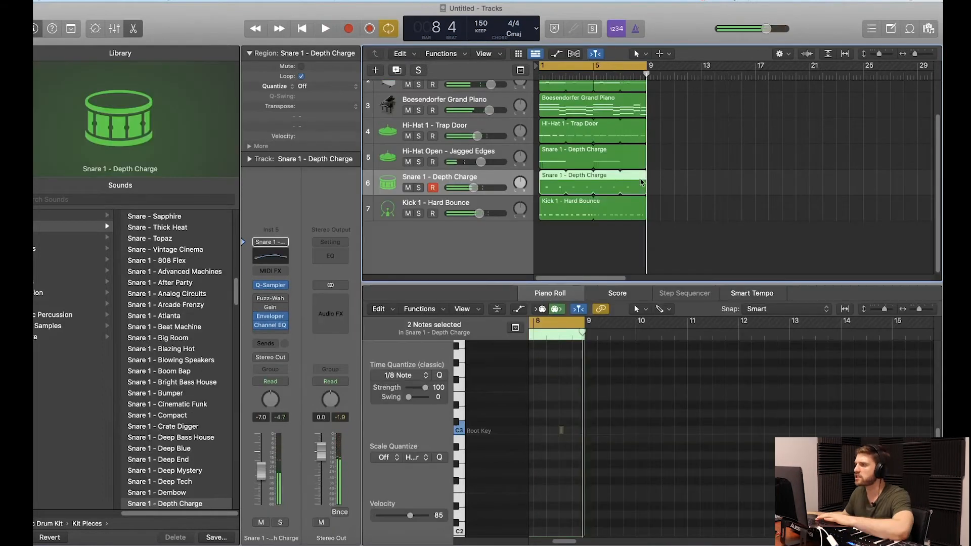
Shorten the snare loop to end at bar 7 and join it with a new snare fill recorded in bars 7–9.
{"action": "left_click_drag", "start_coordinate": [645, 184], "coordinate": [622, 189]}
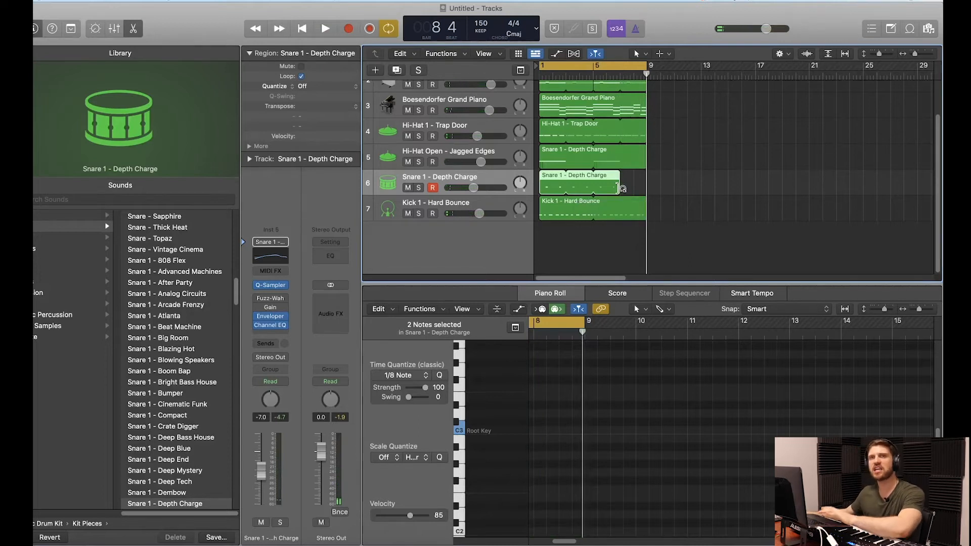
{"action": "left_click_drag", "start_coordinate": [548, 187], "coordinate": [584, 187]}
{"action": "key", "text": "space"}
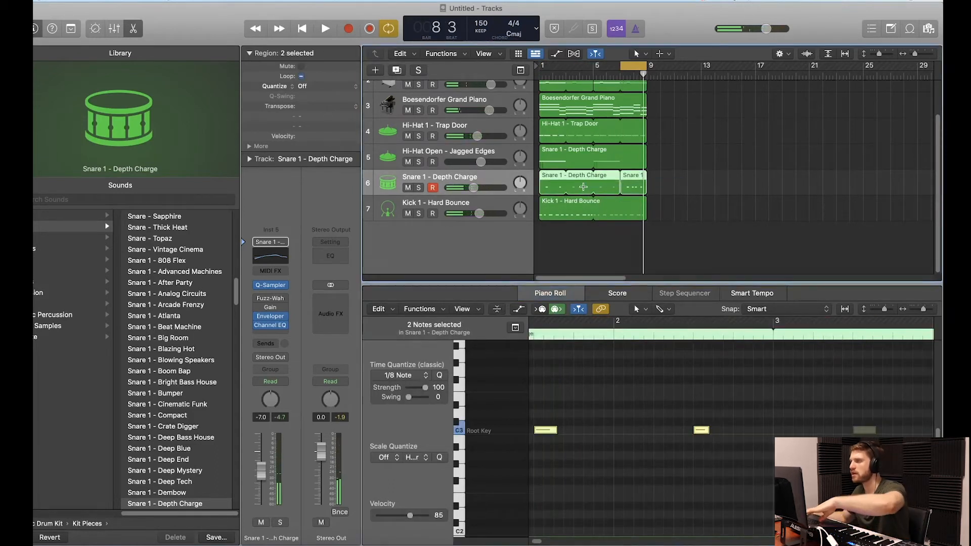
{"action": "key", "text": "super+j"}
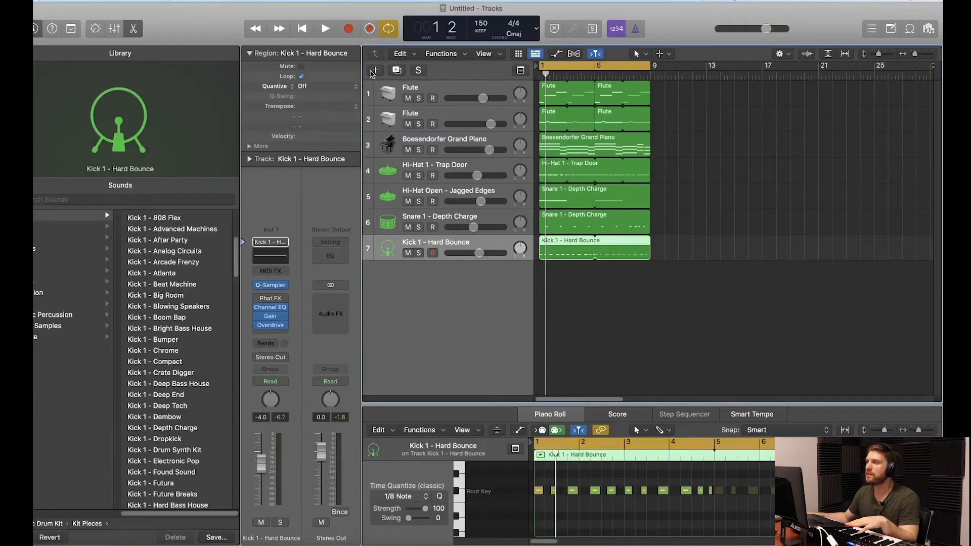
Create one software instrument track and load the ES2 synthesizer with the 808 bass sound.
{"action": "left_click", "coordinate": [374, 70]}
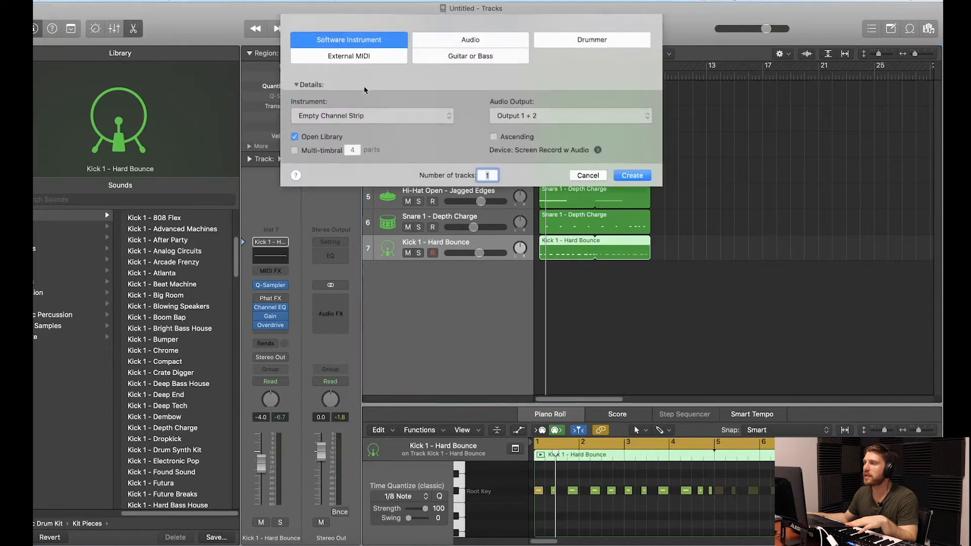
{"action": "left_click", "coordinate": [639, 175]}
{"action": "left_click", "coordinate": [271, 314]}
{"action": "mouse_move", "coordinate": [314, 459]}
{"action": "left_click", "coordinate": [395, 459]}
{"action": "left_click", "coordinate": [360, 151]}
{"action": "left_click", "coordinate": [373, 371]}
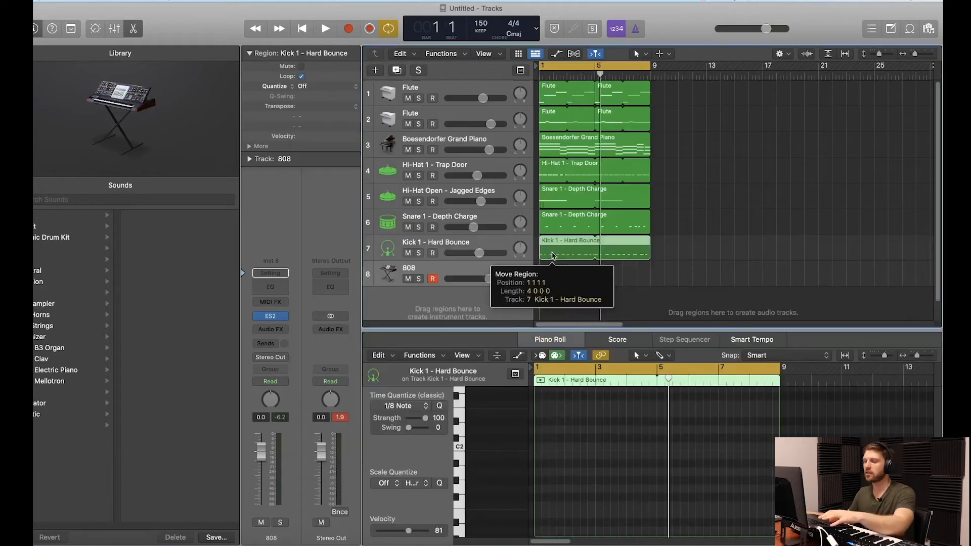
Copy the kick region to the 808 track and transpose all its notes up one octave.
{"action": "left_click_drag", "start_coordinate": [553, 241], "coordinate": [553, 268]}
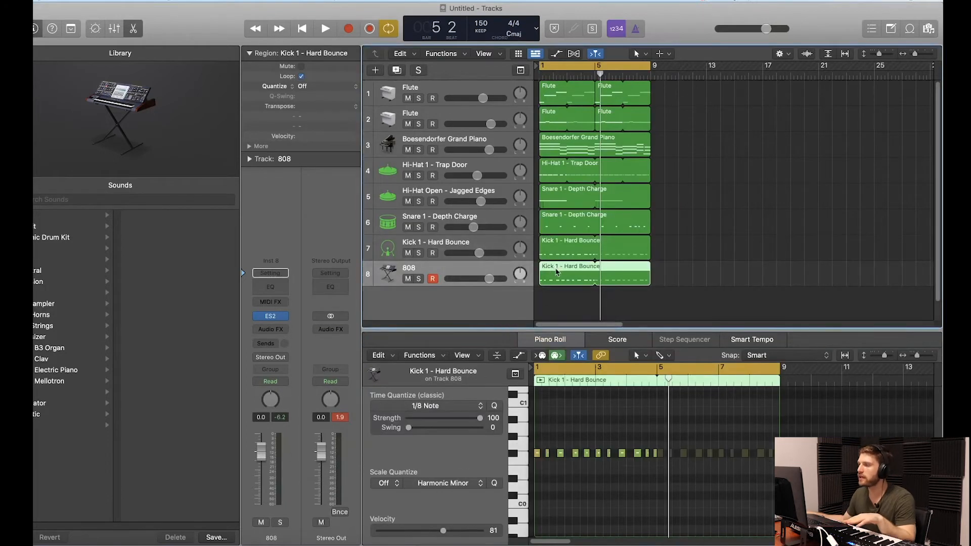
{"action": "left_click_drag", "start_coordinate": [598, 328], "coordinate": [599, 147]}
{"action": "key", "text": "super+a"}
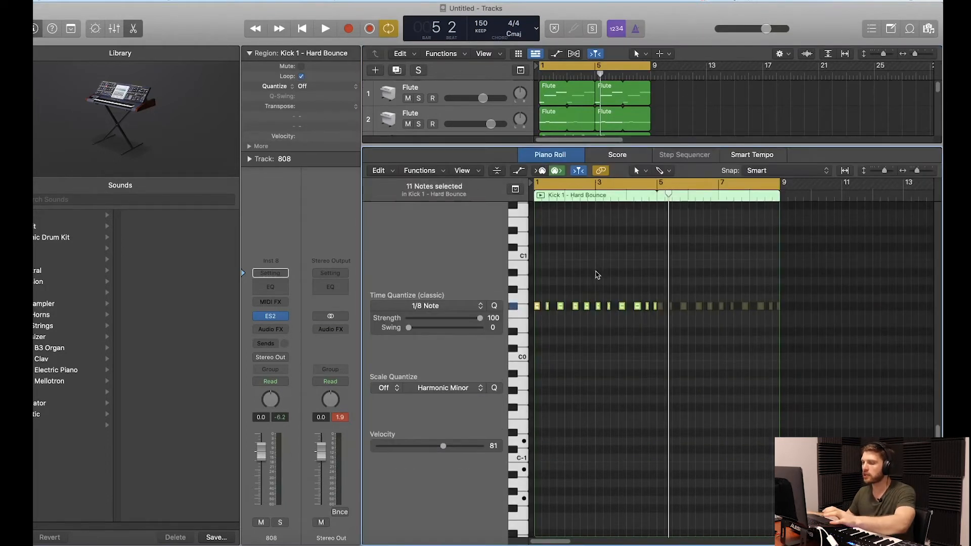
{"action": "key", "text": "alt+shift+Up"}
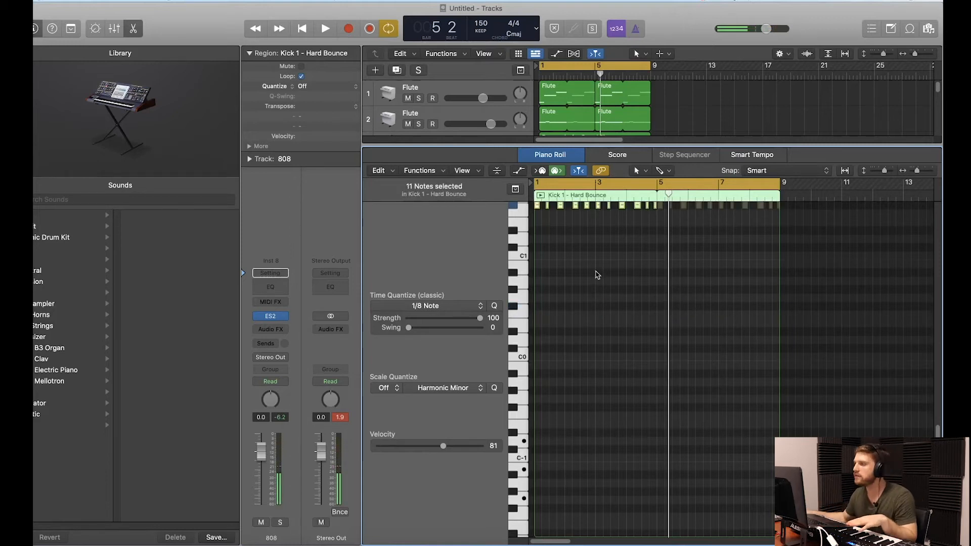
{"action": "scroll", "coordinate": [597, 276], "scroll_direction": "up", "scroll_amount": 2}
Extend the 808 notes to legato and trim all their ends to leave short gaps between them.
{"action": "key", "text": "shift+backslash"}
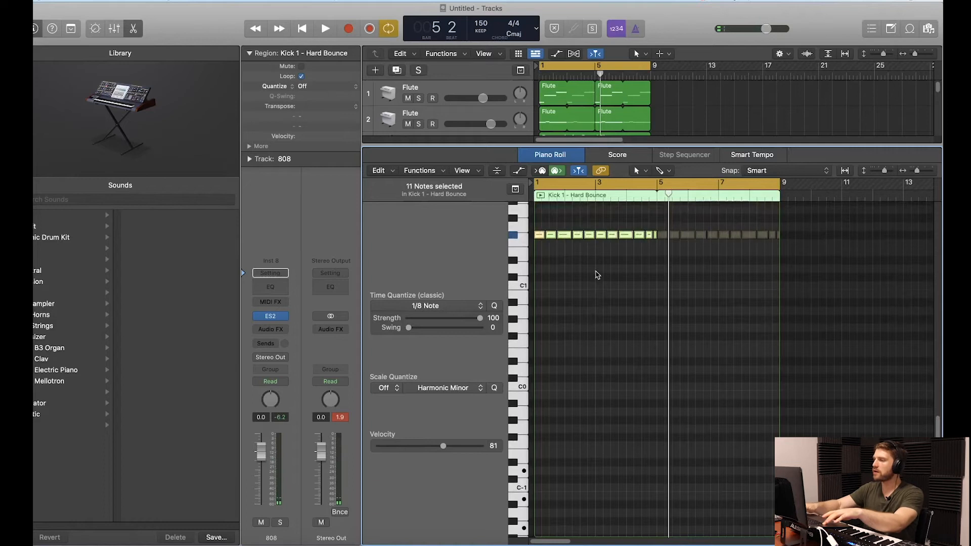
{"action": "scroll", "coordinate": [597, 275], "scroll_direction": "up", "scroll_amount": 1}
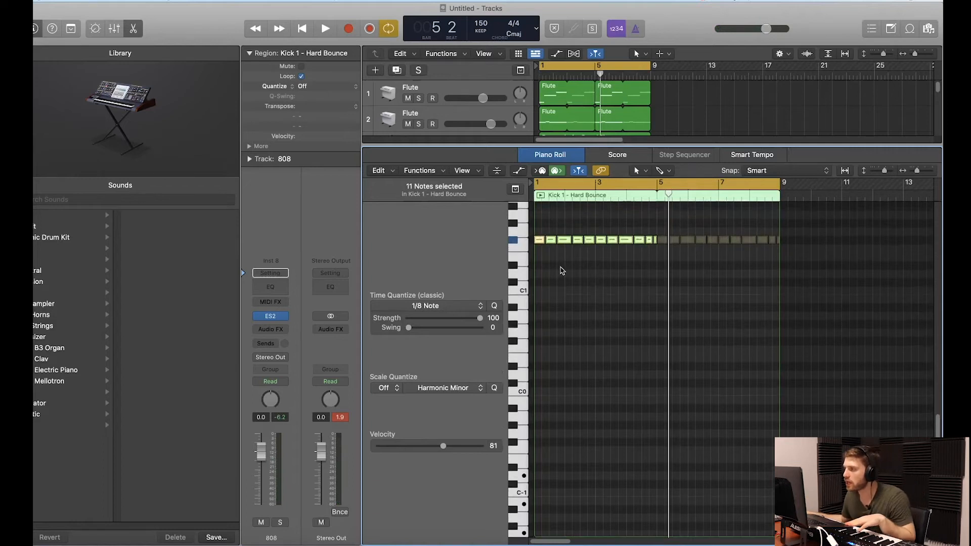
{"action": "scroll", "coordinate": [561, 267], "scroll_direction": "up", "scroll_amount": 5}
{"action": "left_click_drag", "start_coordinate": [652, 242], "coordinate": [633, 241]}
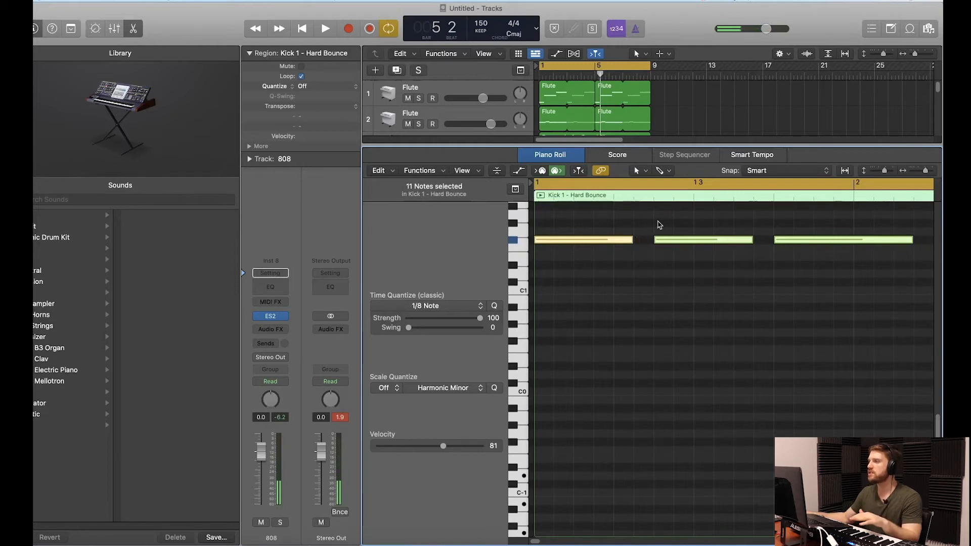
{"action": "scroll", "coordinate": [659, 224], "scroll_direction": "down", "scroll_amount": 4}
{"action": "left_click", "coordinate": [659, 224]}
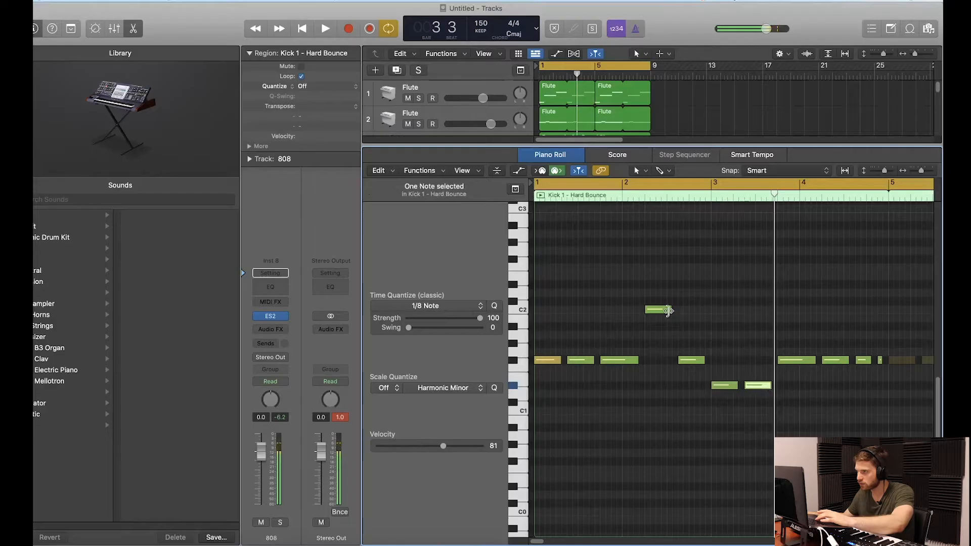
Lower the high 808 note in bar 2 from C2 to A1 and listen to the bass line.
{"action": "left_click_drag", "start_coordinate": [664, 312], "coordinate": [665, 336]}
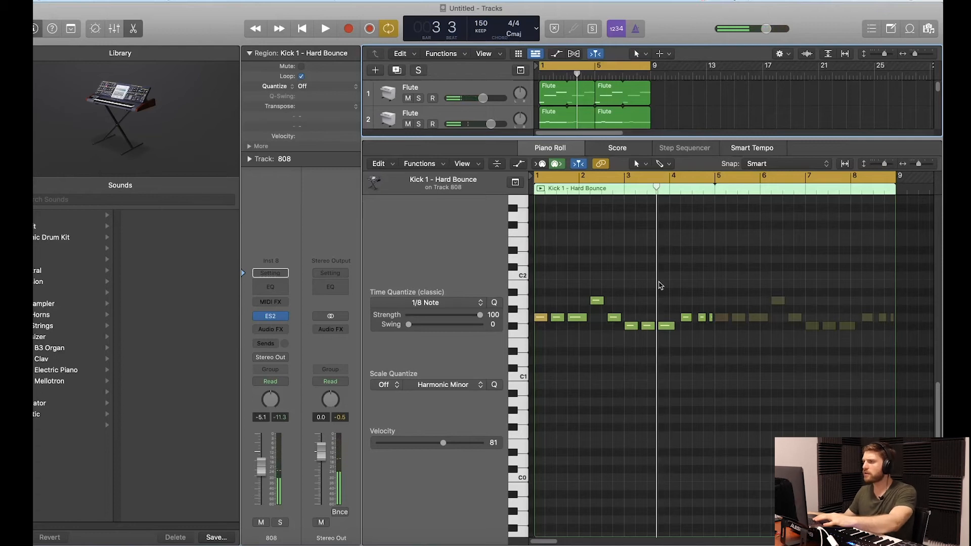
{"action": "key", "text": "space"}
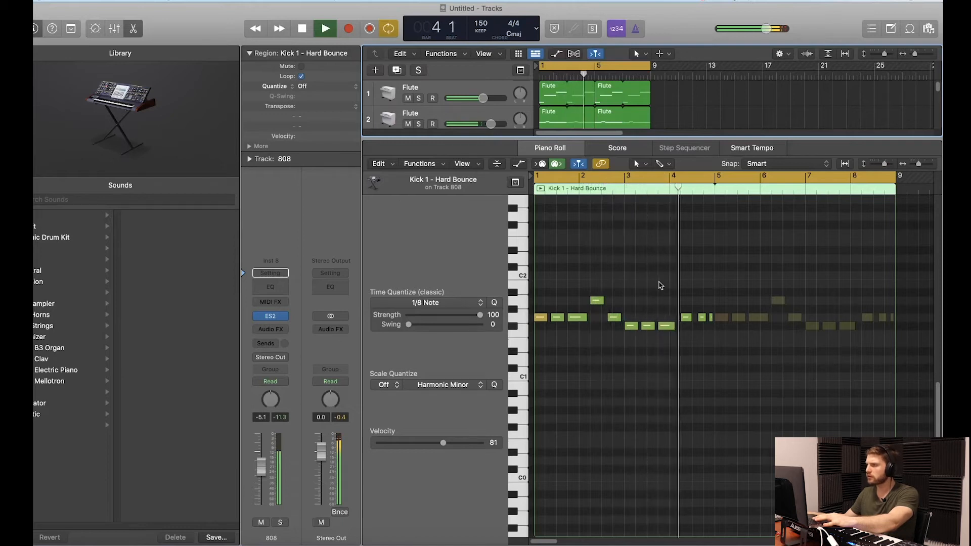
{"action": "key", "text": "space"}
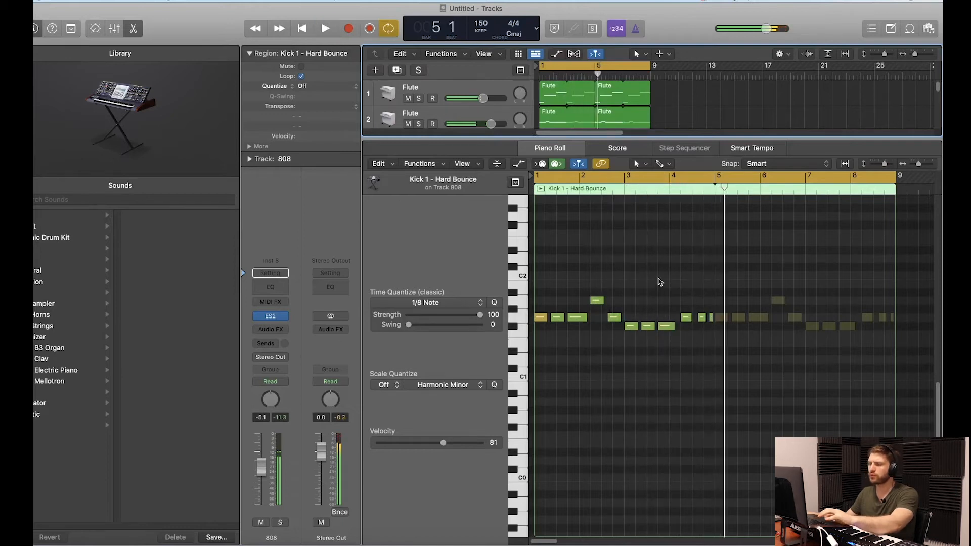
{"action": "left_click_drag", "start_coordinate": [680, 138], "coordinate": [658, 421]}
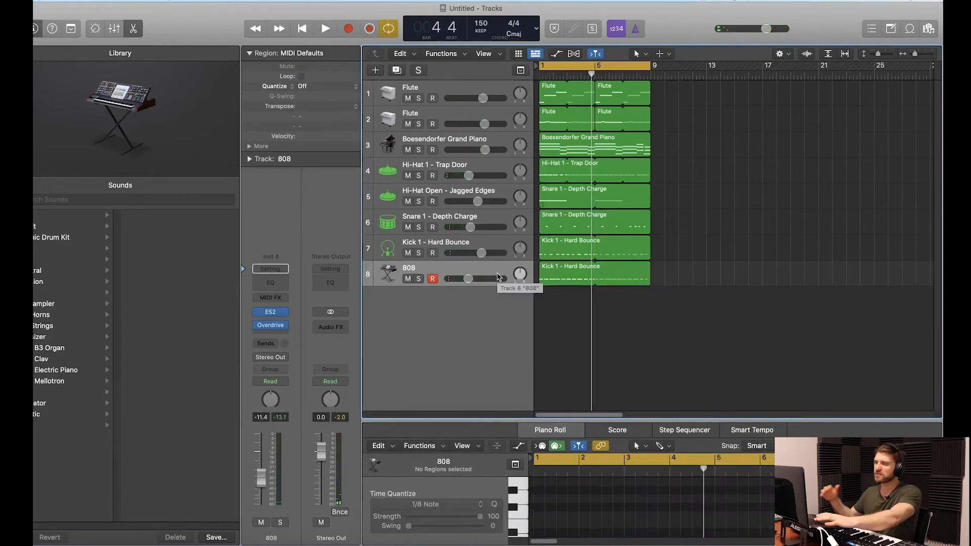
Play back the beat to check the mix and the pitched Hi-Hat 1 - Trap Door rolls.
{"action": "key", "text": "space"}
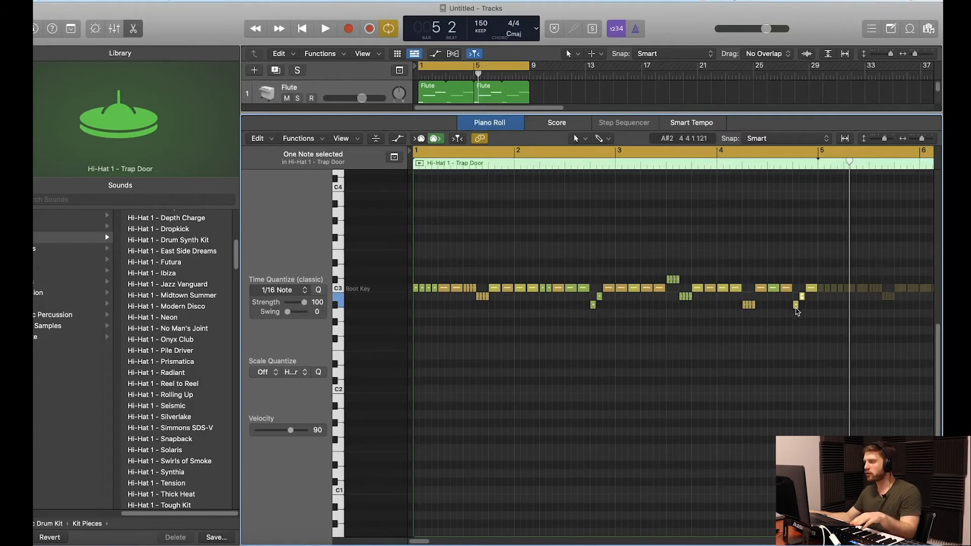
{"action": "key", "text": "space"}
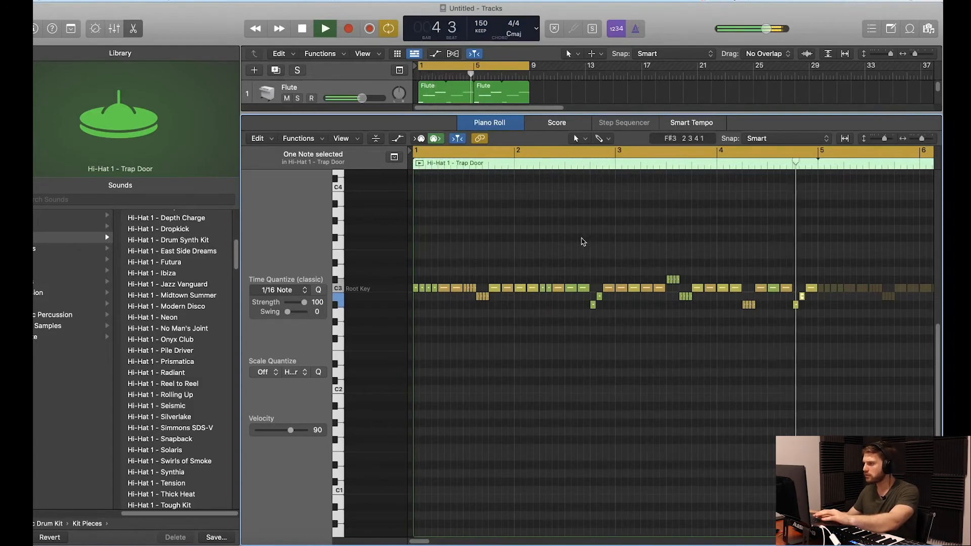
{"action": "key", "text": "space"}
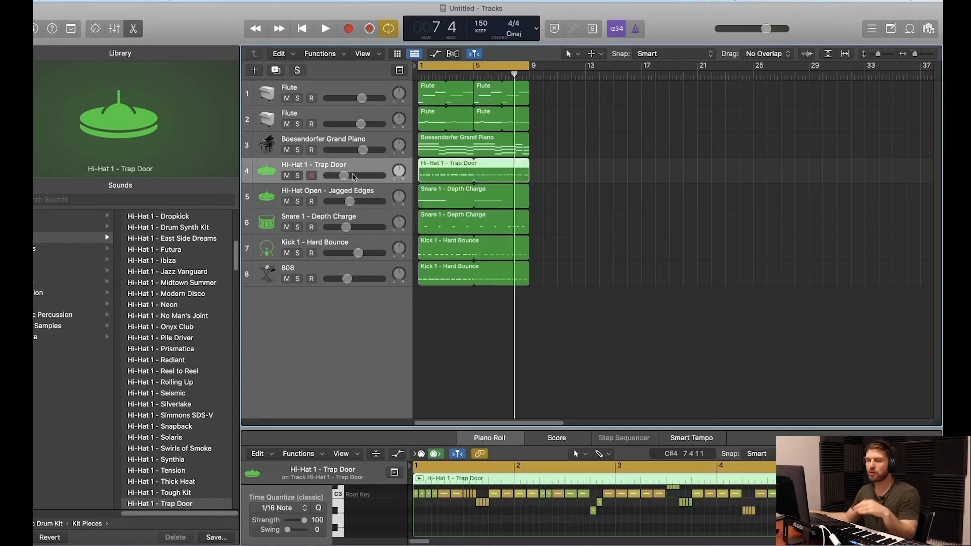
Duplicate the Hi-Hat 1 - Trap Door track and copy its region onto the new track.
{"action": "key", "text": "super+d"}
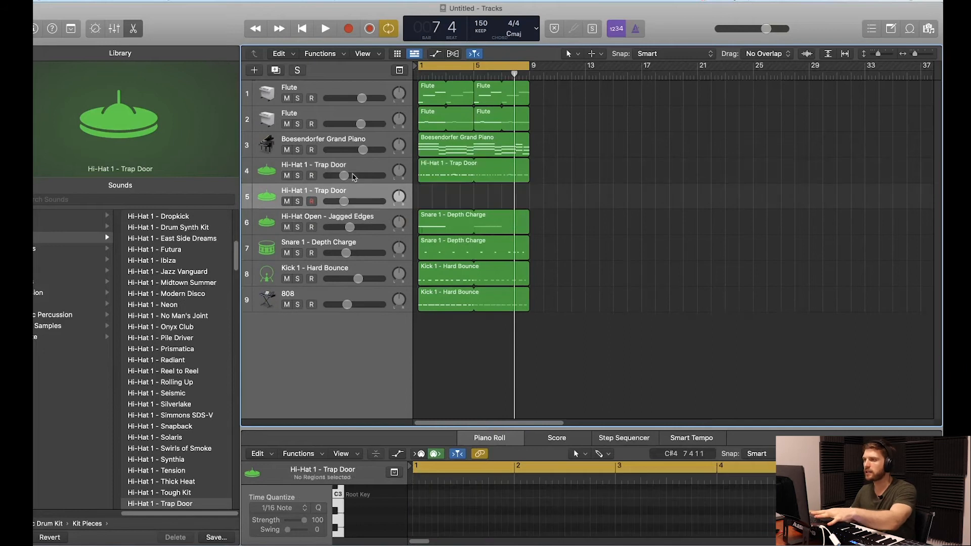
{"action": "left_click_drag", "start_coordinate": [449, 177], "coordinate": [449, 201]}
Lower the volume of both Hi-Hat 1 - Trap Door tracks and pan the original left and the duplicate right.
{"action": "left_click", "coordinate": [355, 171]}
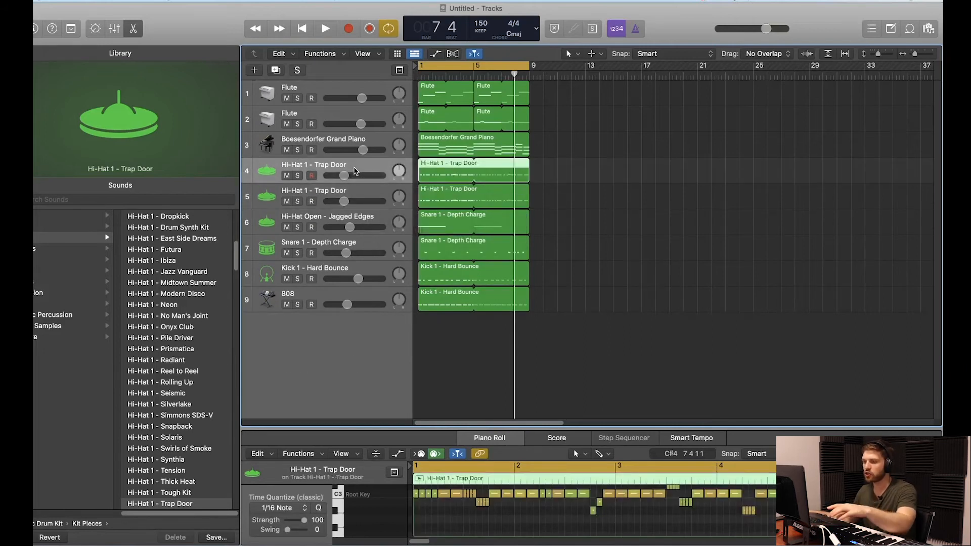
{"action": "left_click", "coordinate": [354, 191], "text": "shift"}
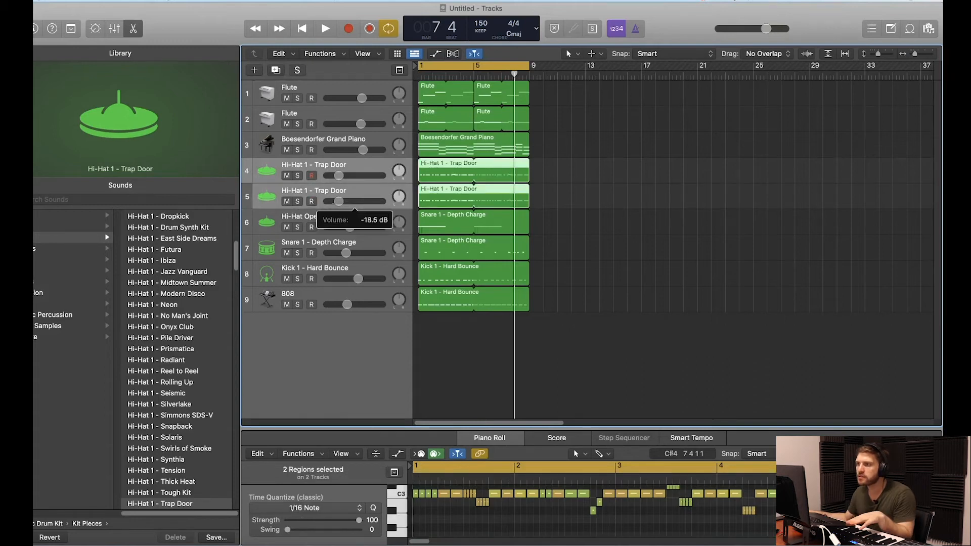
{"action": "left_click_drag", "start_coordinate": [338, 201], "coordinate": [338, 201]}
{"action": "left_click_drag", "start_coordinate": [401, 171], "coordinate": [399, 168]}
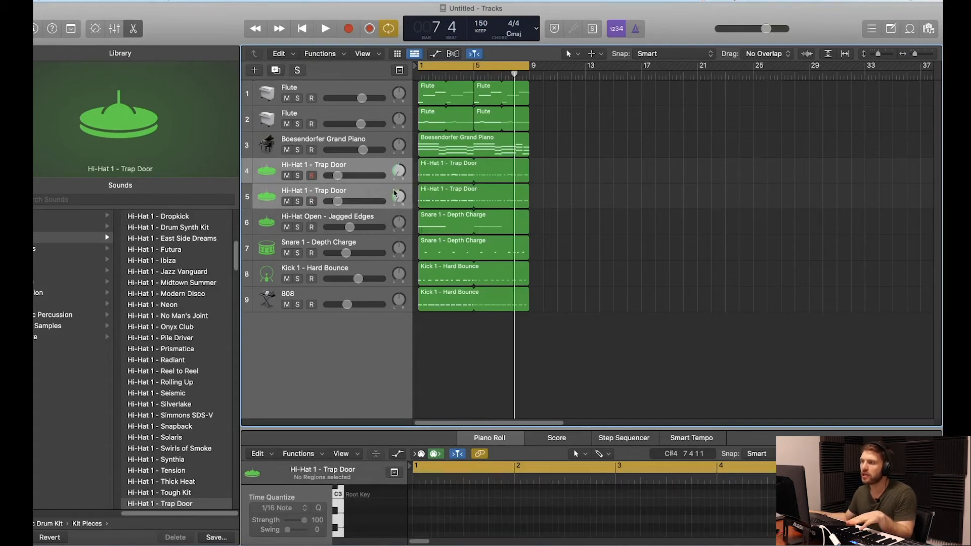
{"action": "left_click", "coordinate": [383, 191]}
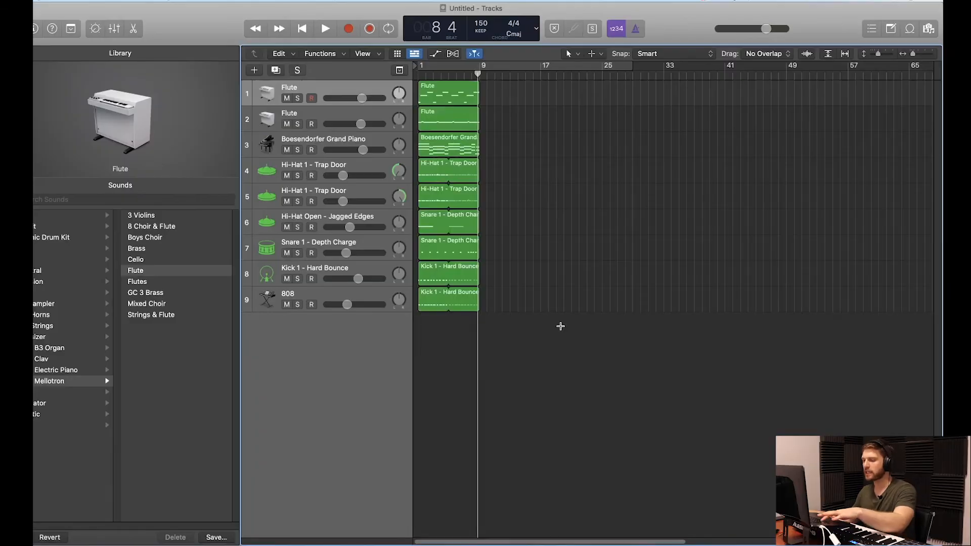
Select all regions on every track and repeat them seven times to extend the arrangement to bar 65.
{"action": "key", "text": "super+a"}
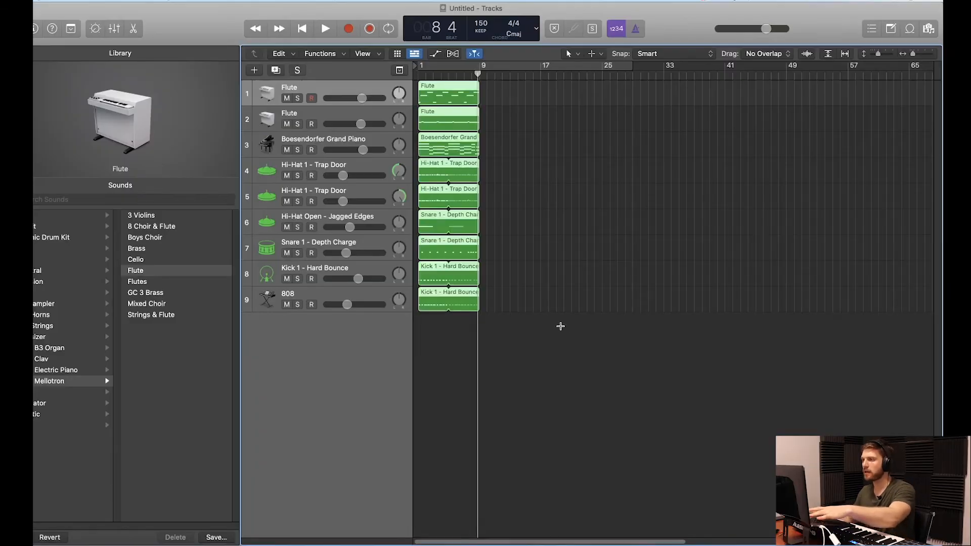
{"action": "key", "text": "super+r"}
{"action": "key", "text": "super+r"}
{"action": "key", "text": "super+r"}
{"action": "key", "text": "super+r"}
{"action": "key", "text": "super+r"}
{"action": "key", "text": "super+r"}
{"action": "key", "text": "super+r"}
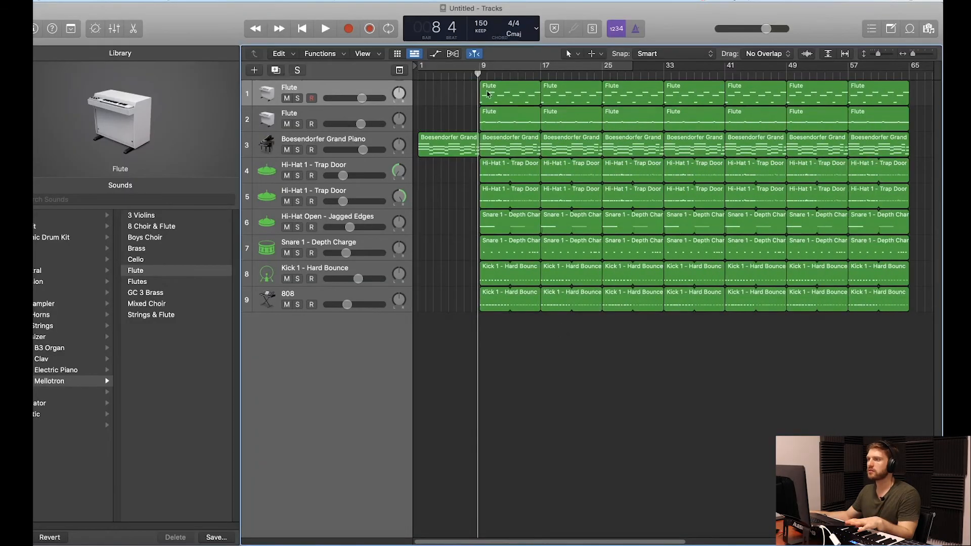
Delete the opening piano region and the flute, kick and 808 regions at bar 9, and shift the remaining arrangement to start at bar 1.
{"action": "left_click_drag", "start_coordinate": [454, 91], "coordinate": [497, 116]}
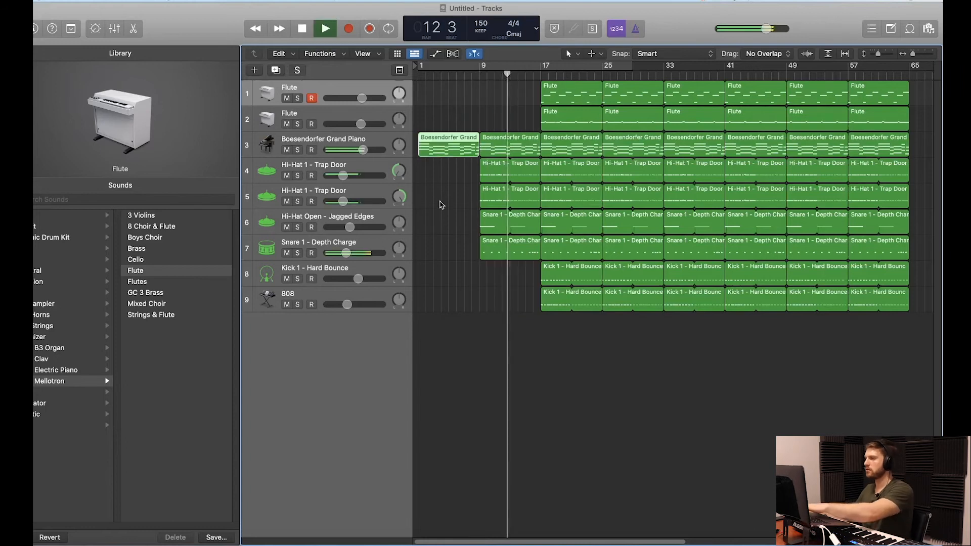
{"action": "key", "text": "Delete"}
{"action": "left_click_drag", "start_coordinate": [496, 93], "coordinate": [915, 388]}
{"action": "left_click_drag", "start_coordinate": [494, 139], "coordinate": [424, 141]}
{"action": "left_click_drag", "start_coordinate": [424, 140], "coordinate": [424, 141]}
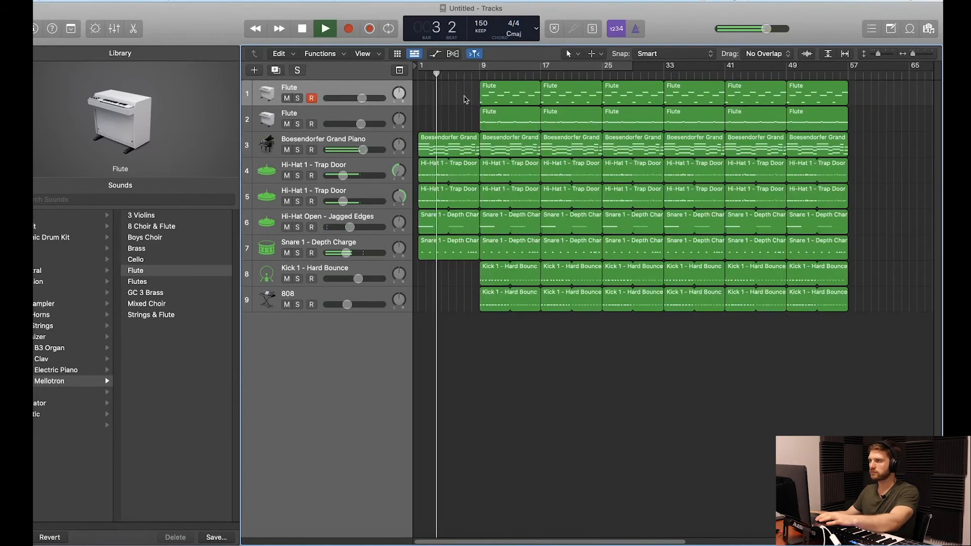
Delete the two flute regions and the 808 region that start at bar 9.
{"action": "left_click_drag", "start_coordinate": [465, 99], "coordinate": [501, 117]}
{"action": "key", "text": "Delete"}
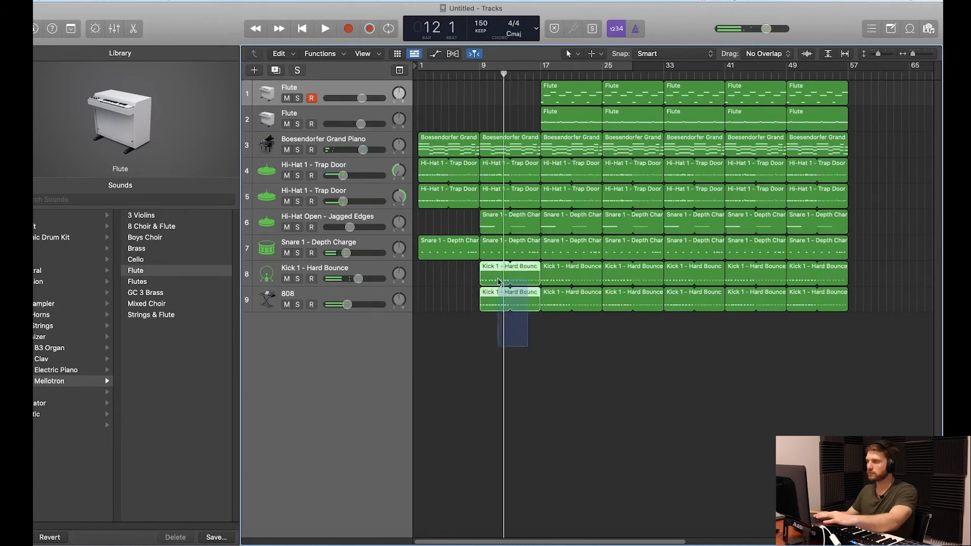
{"action": "left_click_drag", "start_coordinate": [499, 282], "coordinate": [497, 281]}
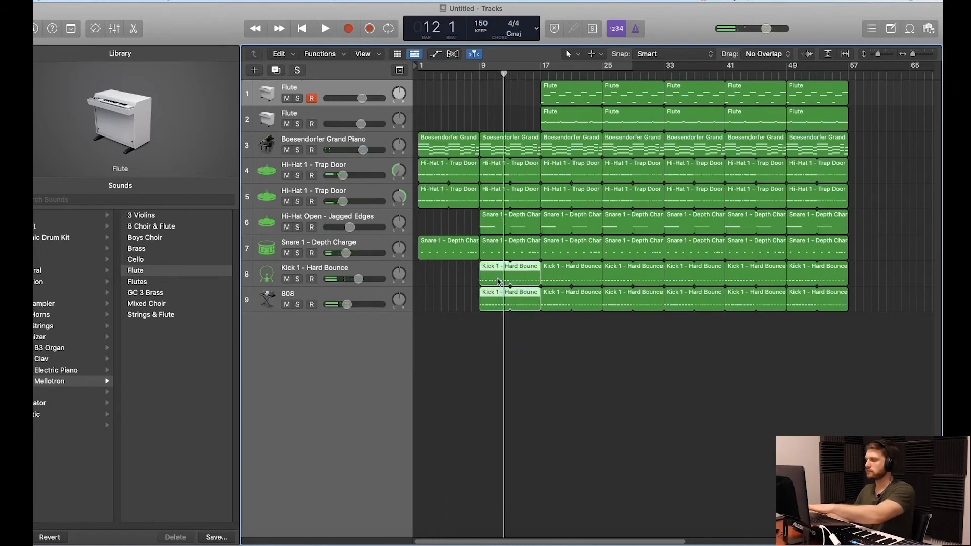
{"action": "key", "text": "Delete"}
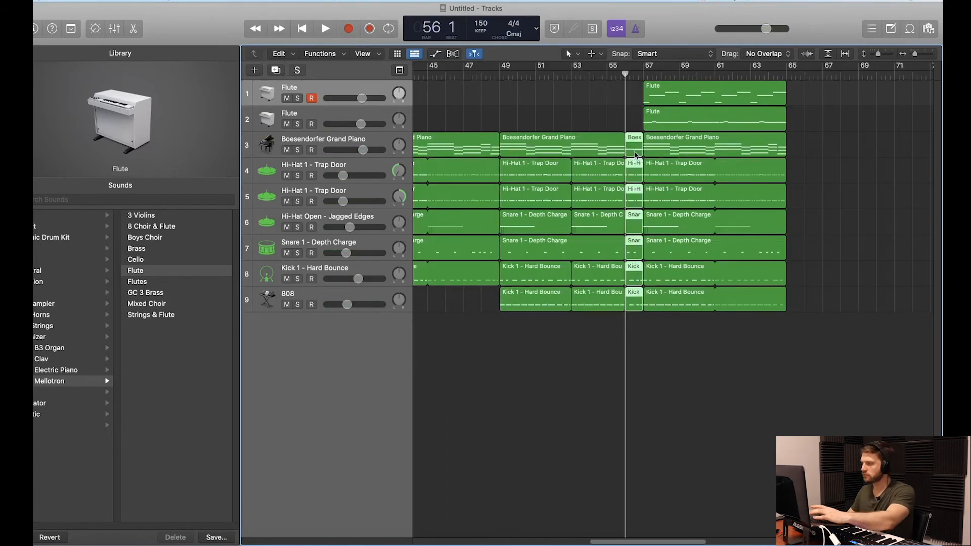
Delete the short slices from bar 56 to 57 on the piano, drum and 808 tracks to leave a gap before the flutes enter.
{"action": "key", "text": "Delete"}
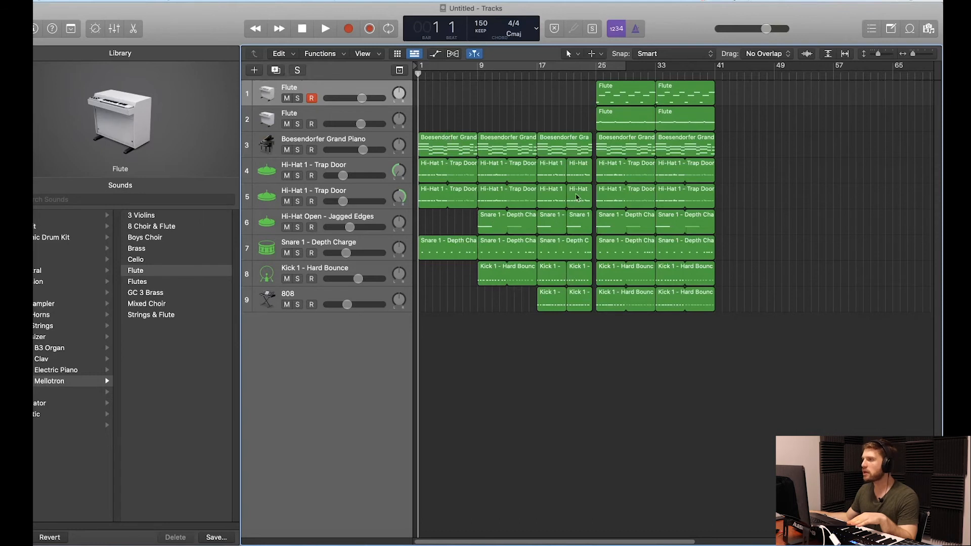
Play the arrangement from bar 1 through the flute entry at bar 25 to check the build-up and the gap before it.
{"action": "key", "text": "super+Right"}
{"action": "key", "text": "super+Right"}
{"action": "key", "text": "super+Right"}
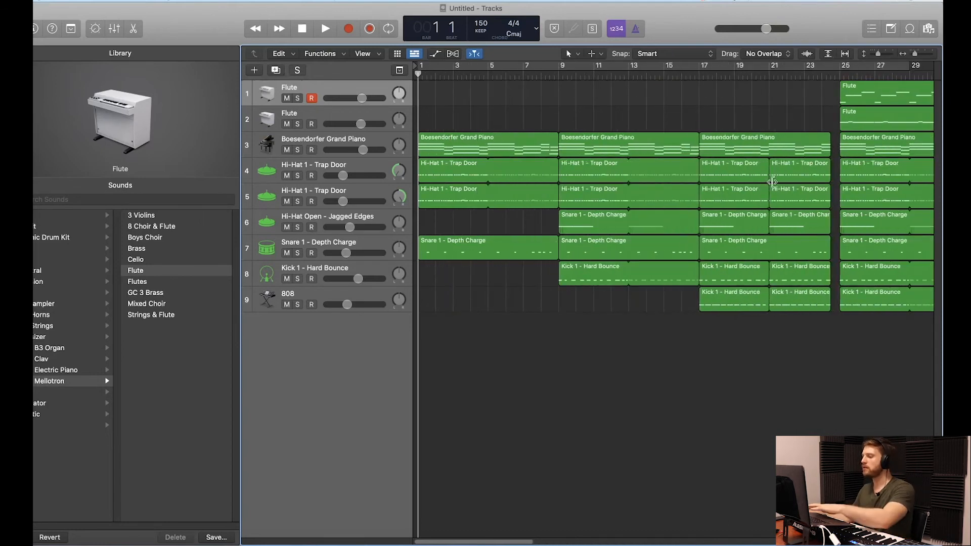
{"action": "key", "text": "space"}
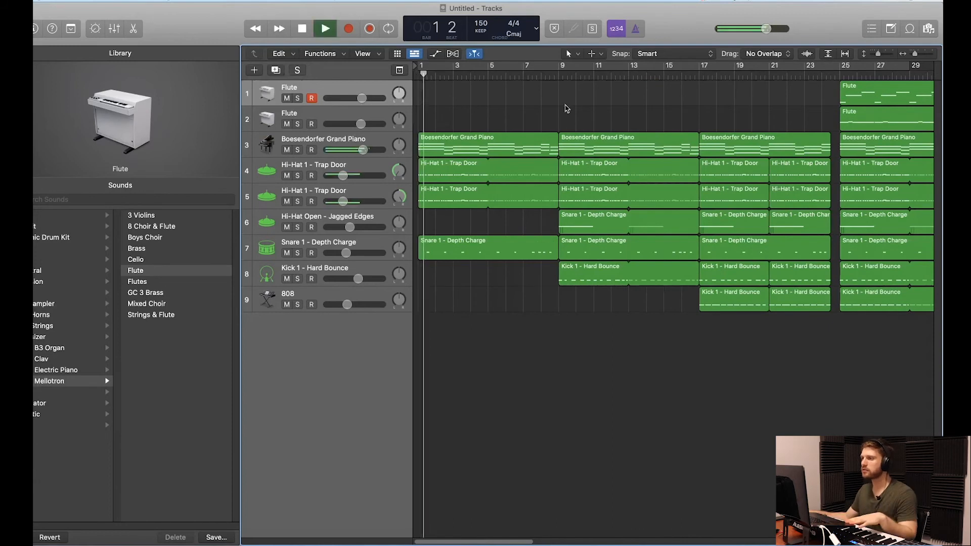
{"action": "key", "text": "super+Left"}
{"action": "key", "text": "super+Left"}
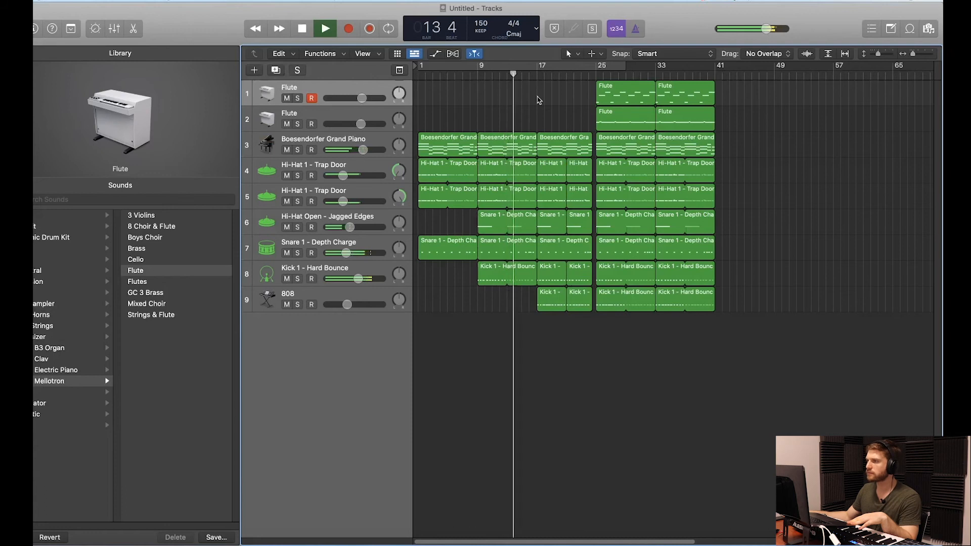
{"action": "scroll", "coordinate": [539, 101], "scroll_direction": "up", "scroll_amount": 2}
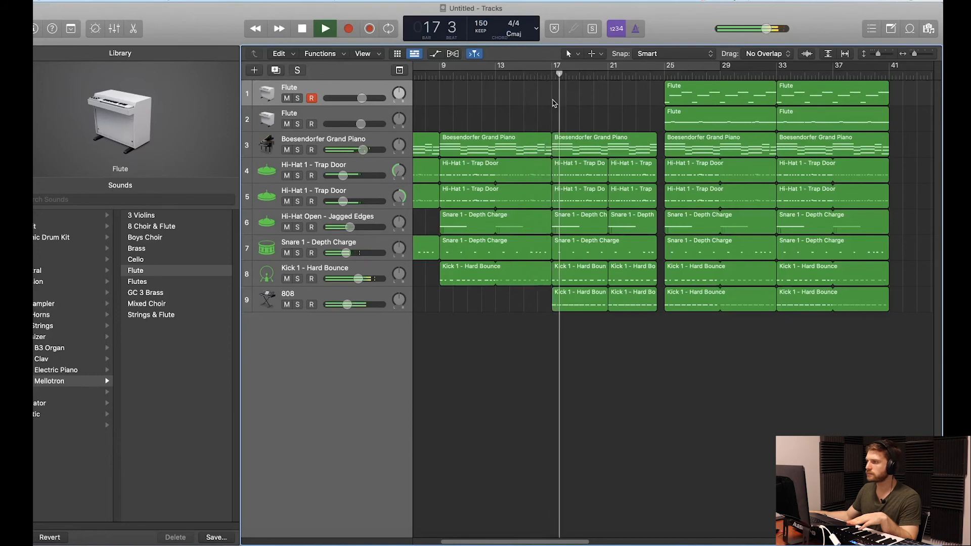
{"action": "scroll", "coordinate": [561, 103], "scroll_direction": "down", "scroll_amount": 4}
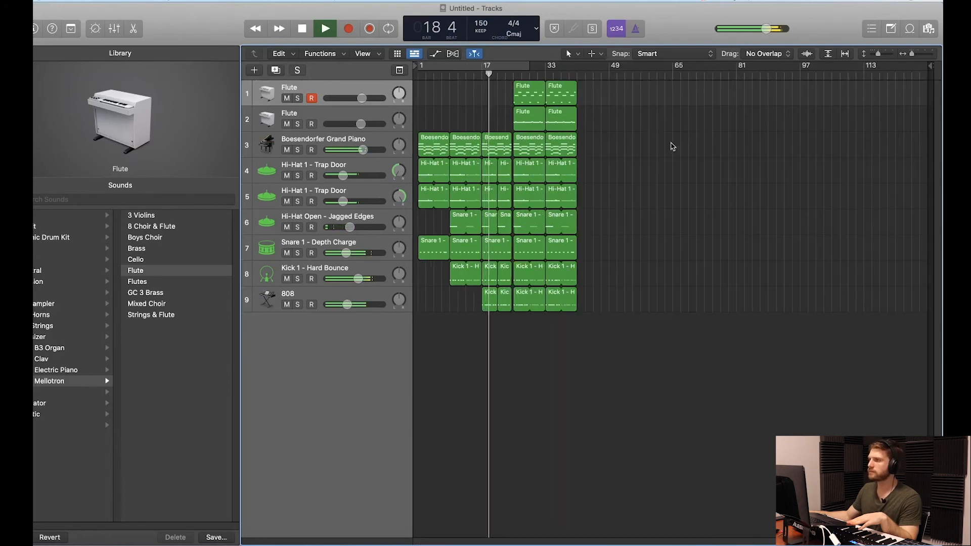
{"action": "scroll", "coordinate": [673, 147], "scroll_direction": "up", "scroll_amount": 2}
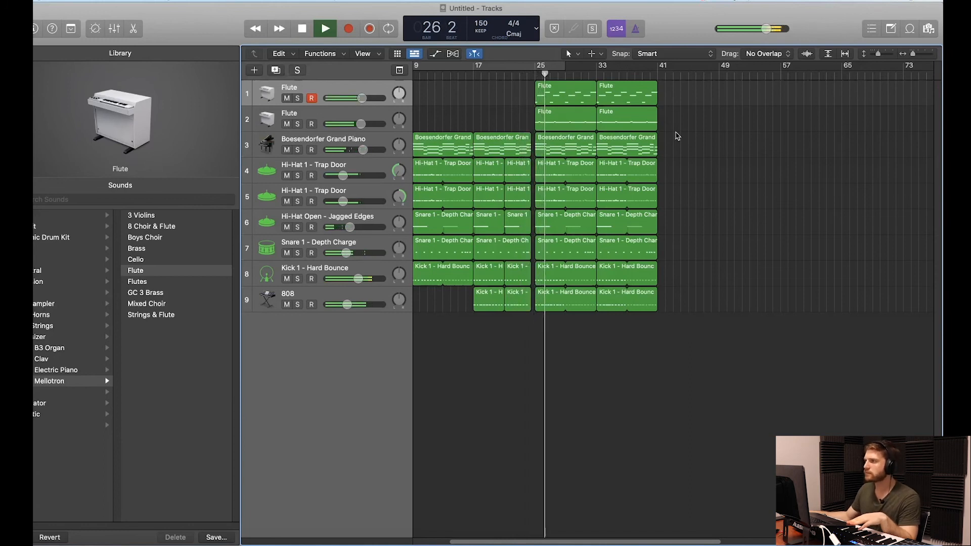
{"action": "key", "text": "space"}
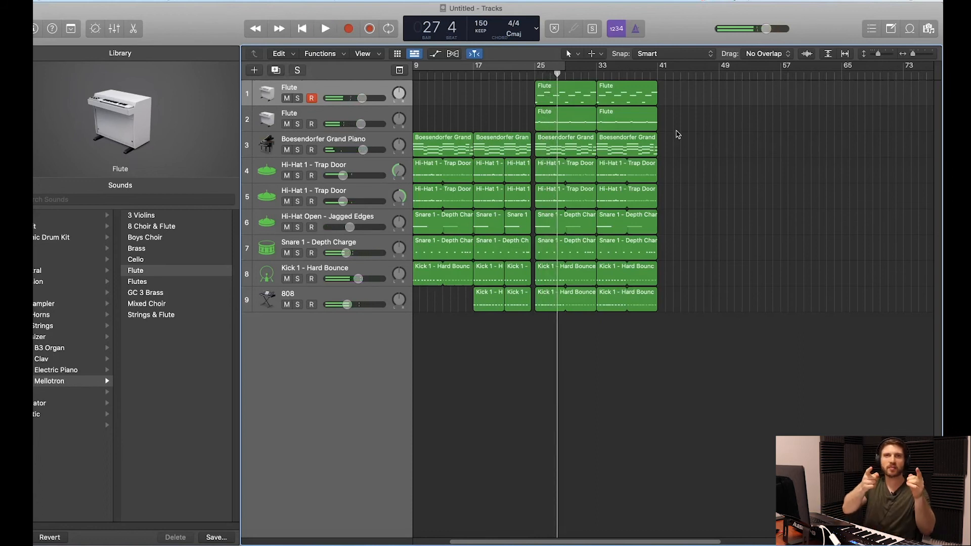